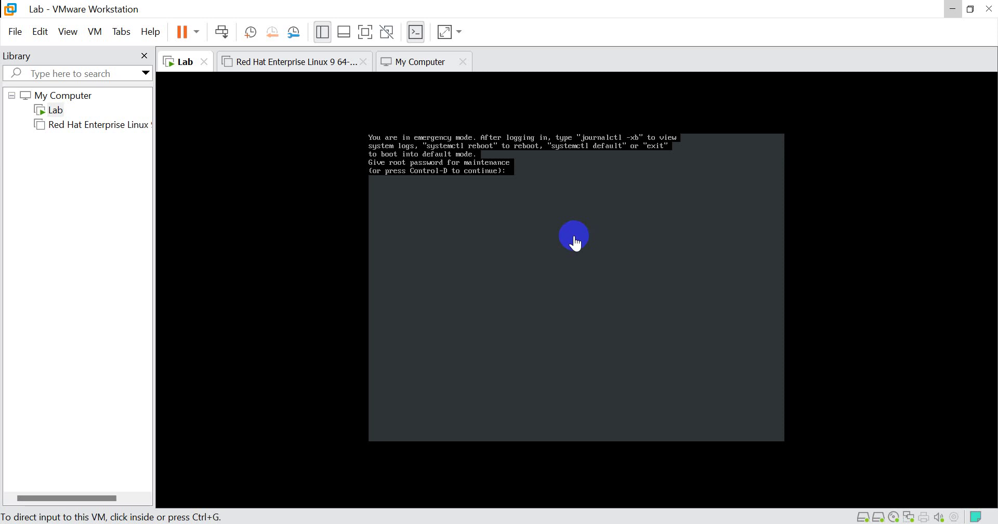
# - Enter the root password at the maintenance prompt, succeeding on the third try, then release input
pyautogui.click(574, 237)
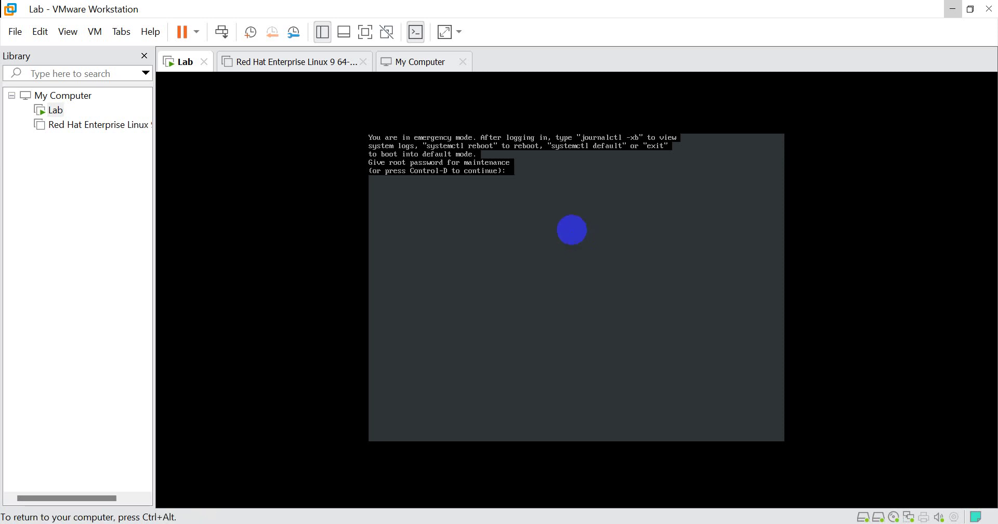
pyautogui.press('Return')
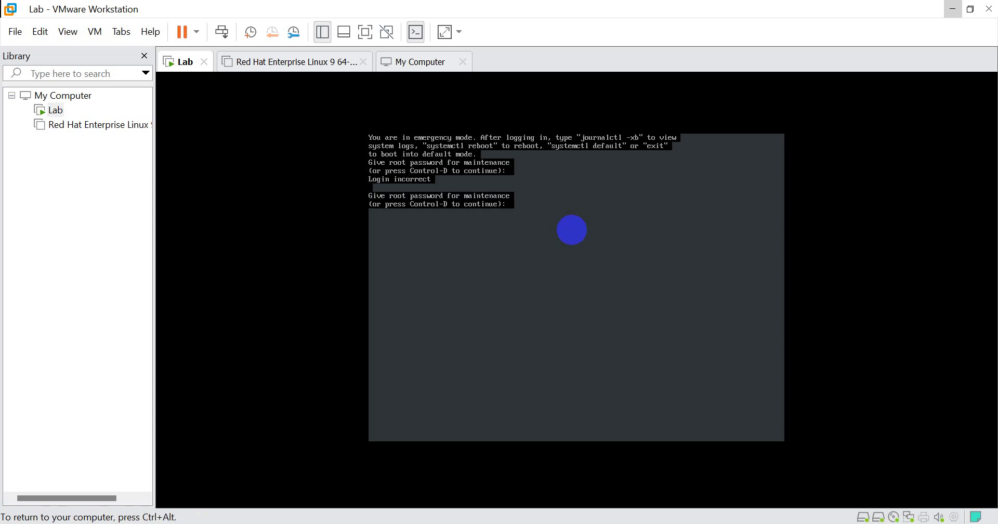
pyautogui.press('Return')
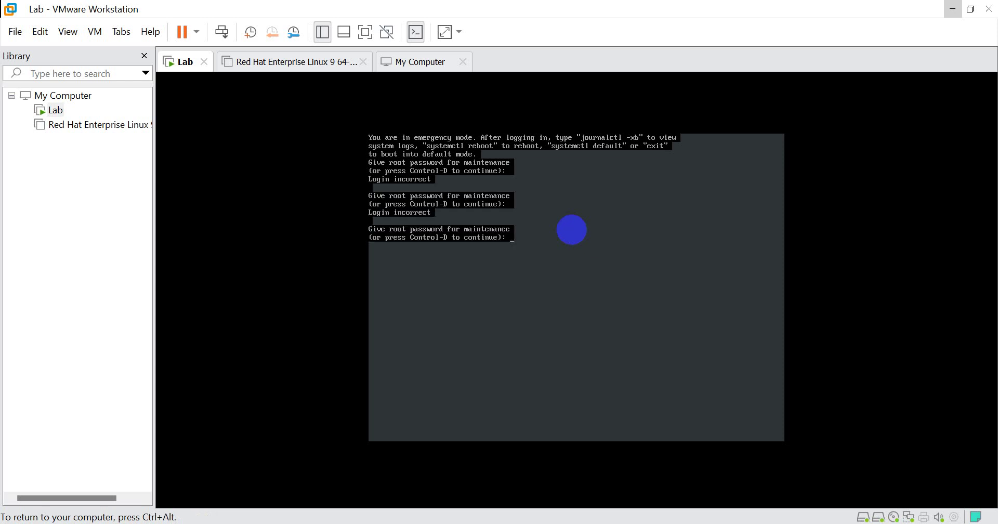
pyautogui.press('Return')
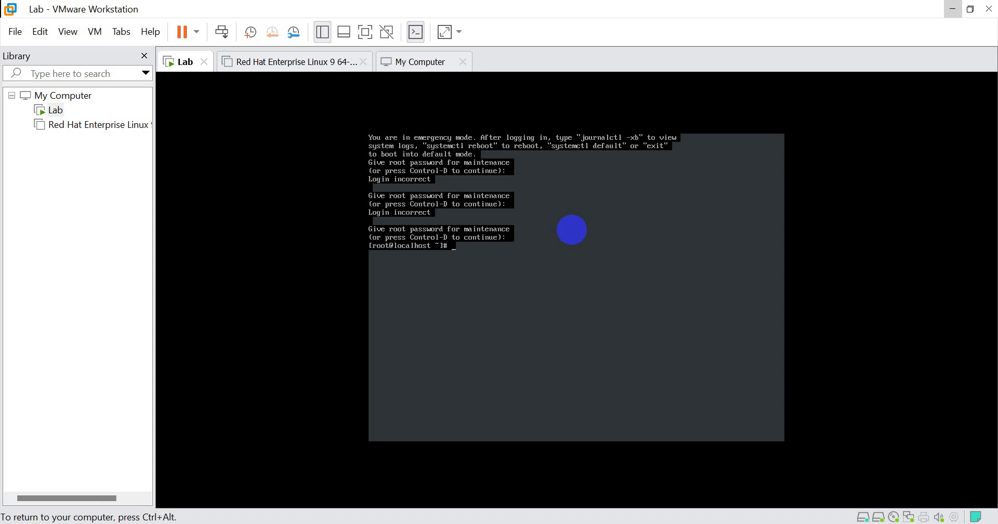
pyautogui.press('Return')
pyautogui.press('Return')
pyautogui.press('Return')
pyautogui.press('Return')
pyautogui.press('Return')
pyautogui.press('Return')
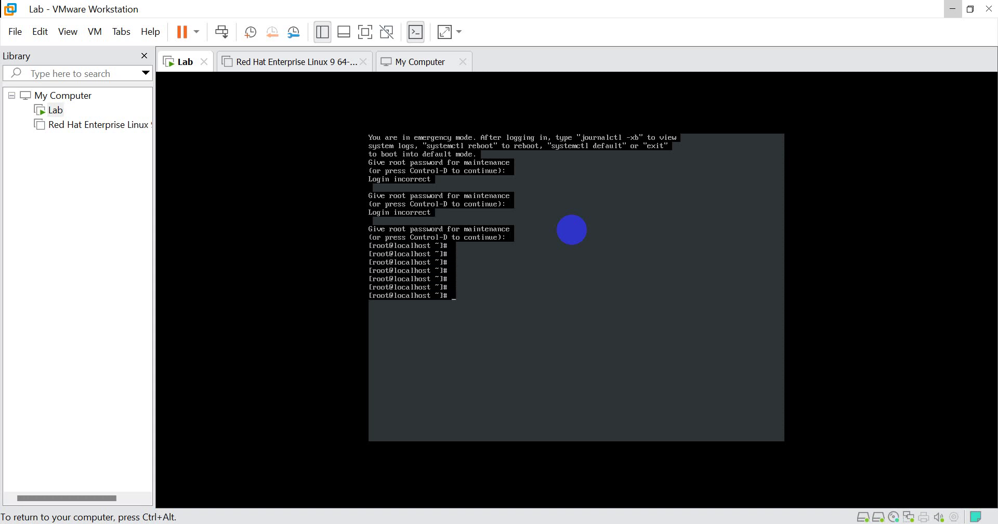
pyautogui.hotkey('ctrl', 'alt')
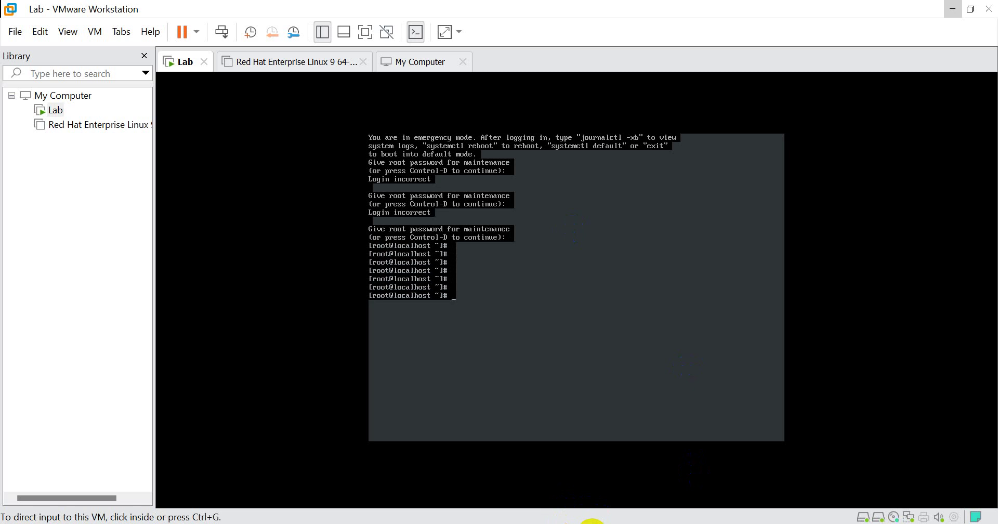
# - Search the current boot journal with 'journalctl -xb | grep failed', correcting typos
pyautogui.click(485, 287)
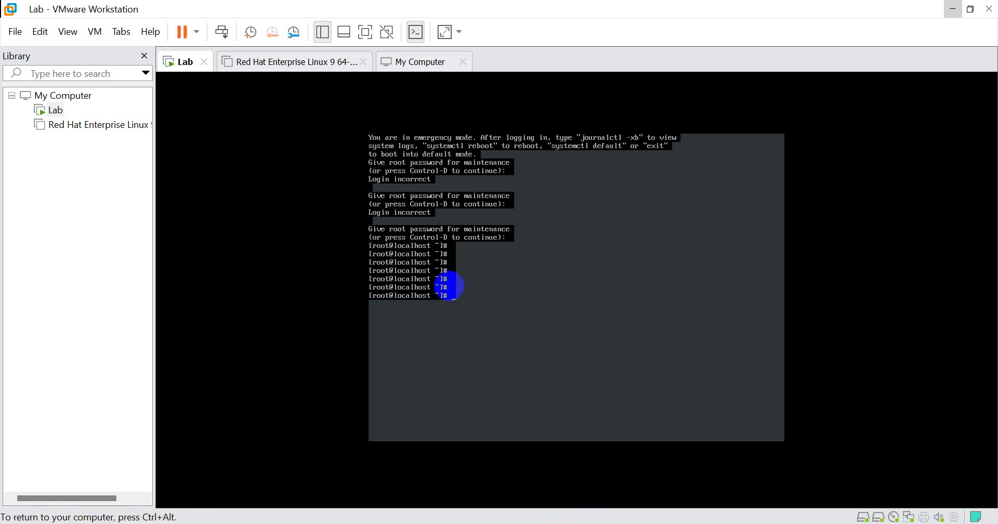
pyautogui.write('jo')
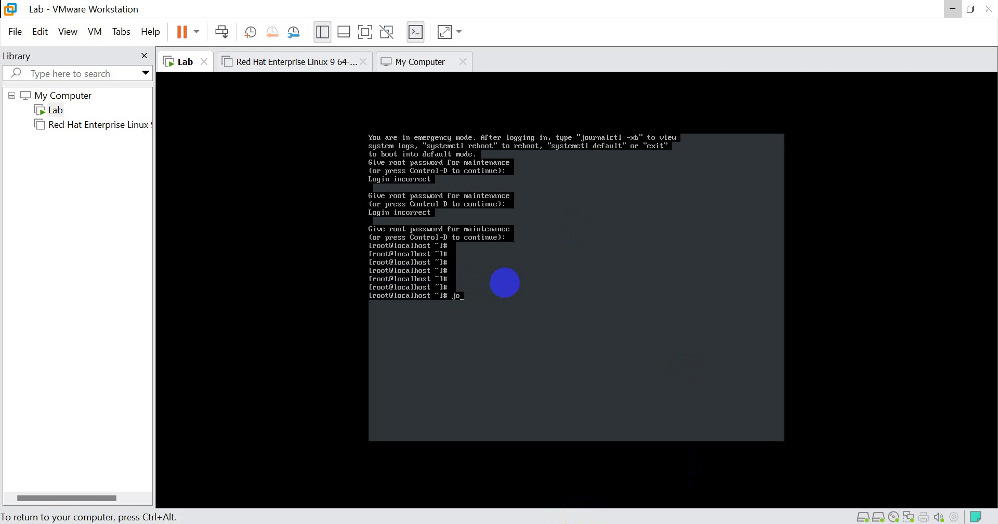
pyautogui.write('urnalctl ')
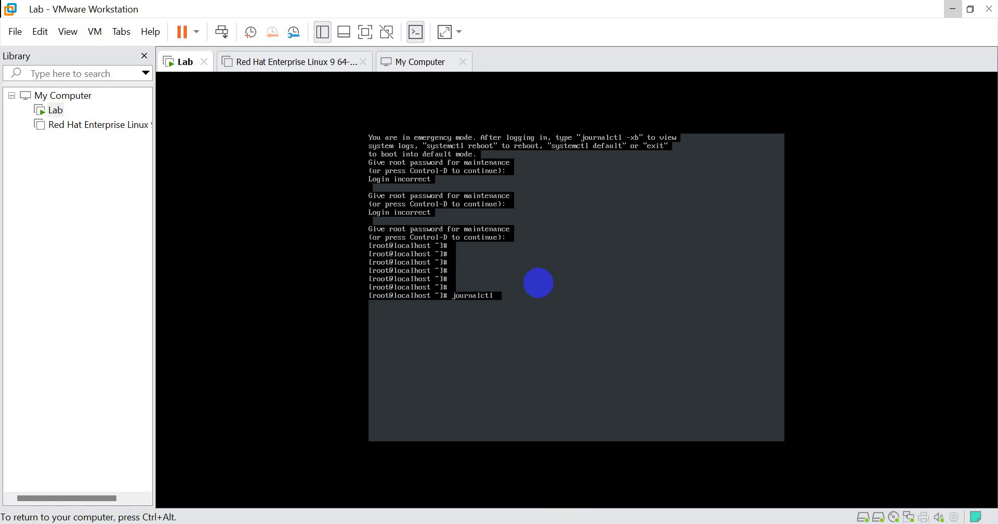
pyautogui.write('-')
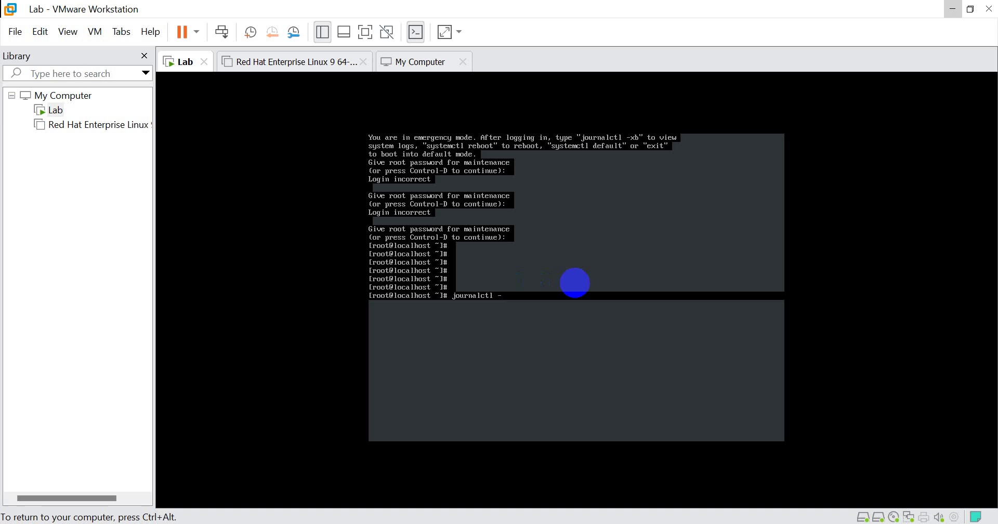
pyautogui.write('d')
pyautogui.press('BackSpace')
pyautogui.write('x')
pyautogui.write('B')
pyautogui.press('BackSpace')
pyautogui.write('b |')
pyautogui.write(' grep')
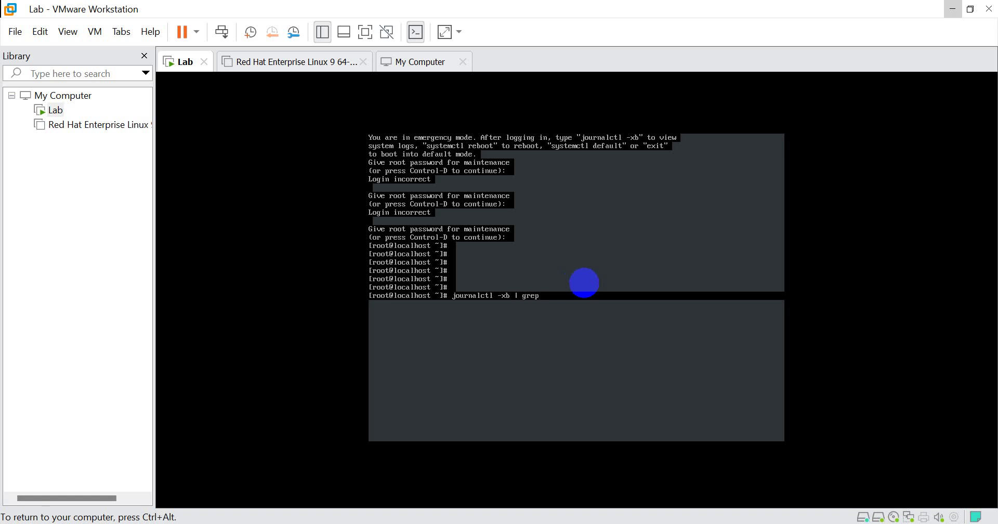
pyautogui.write(' failed')
pyautogui.press('Return')
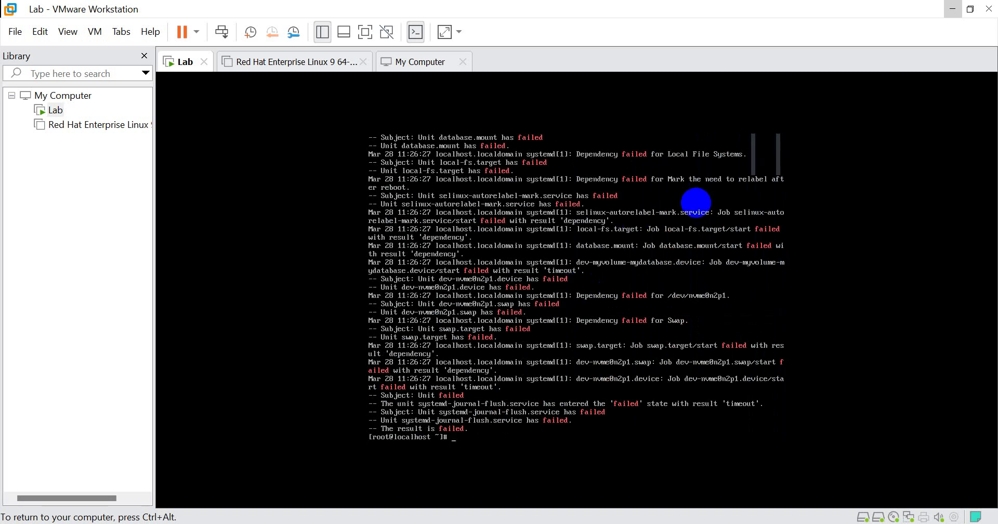
# - Run 'df -h' to confirm only root and /boot are mounted, with no /database
pyautogui.press('Return')
pyautogui.press('Return')
pyautogui.press('Return')
pyautogui.write('d')
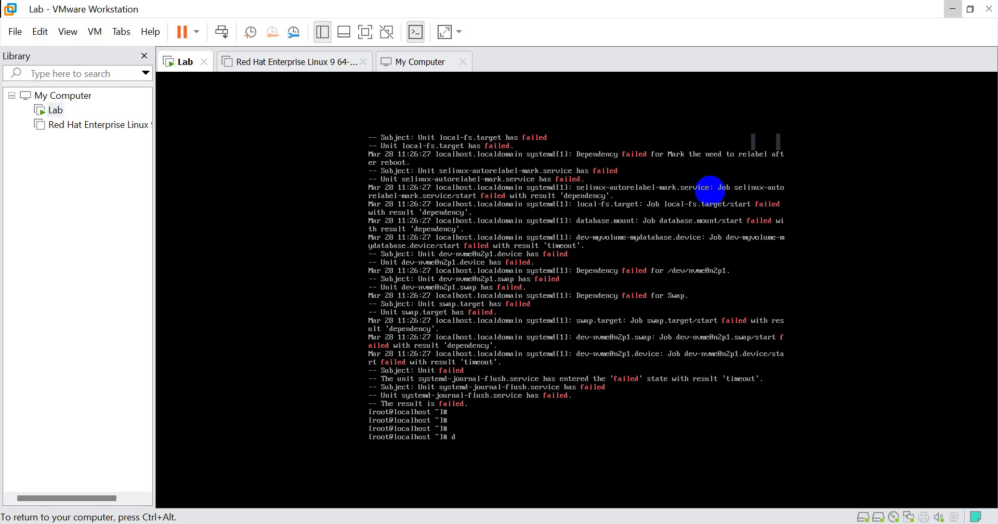
pyautogui.write('f')
pyautogui.press('BackSpace')
pyautogui.write('h')
pyautogui.press('Return')
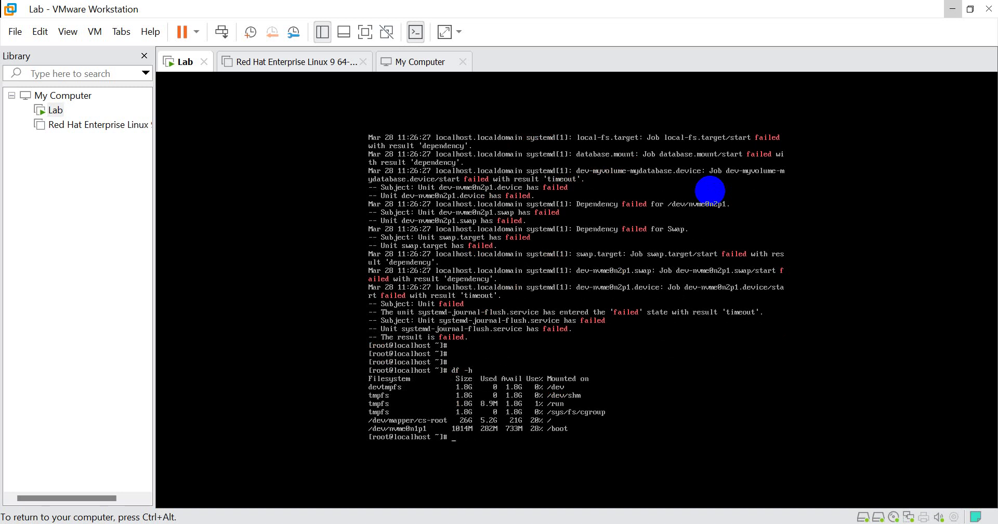
pyautogui.hotkey('ctrl', 'alt')
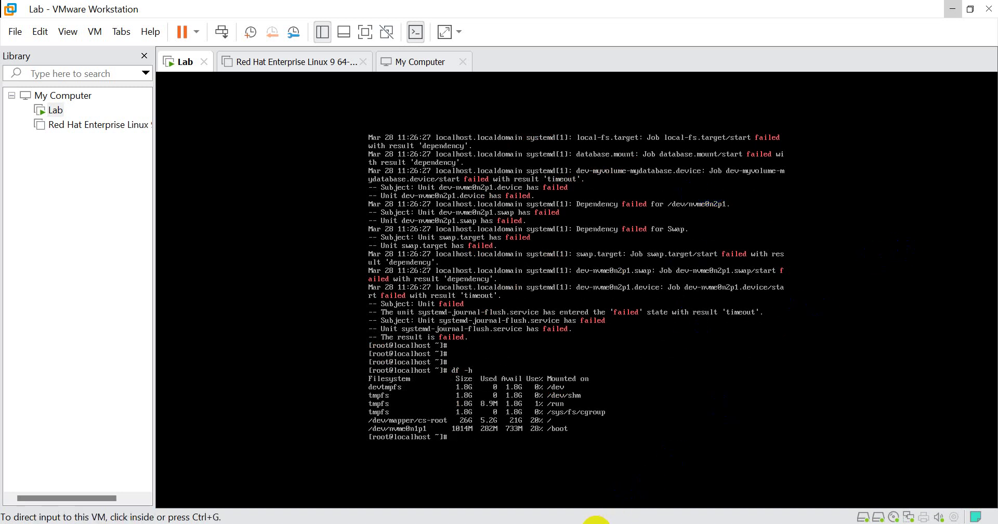
pyautogui.click(559, 436)
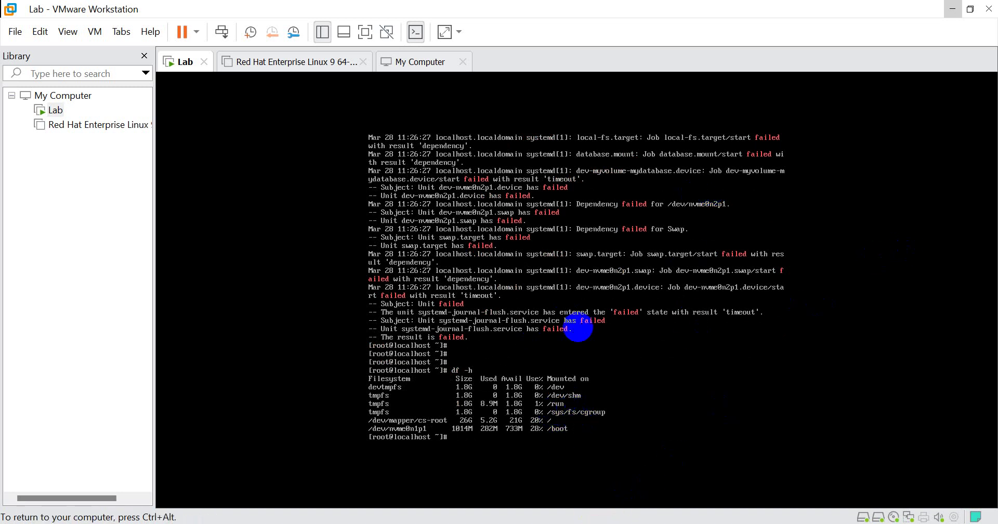
pyautogui.hotkey('ctrl', 'alt')
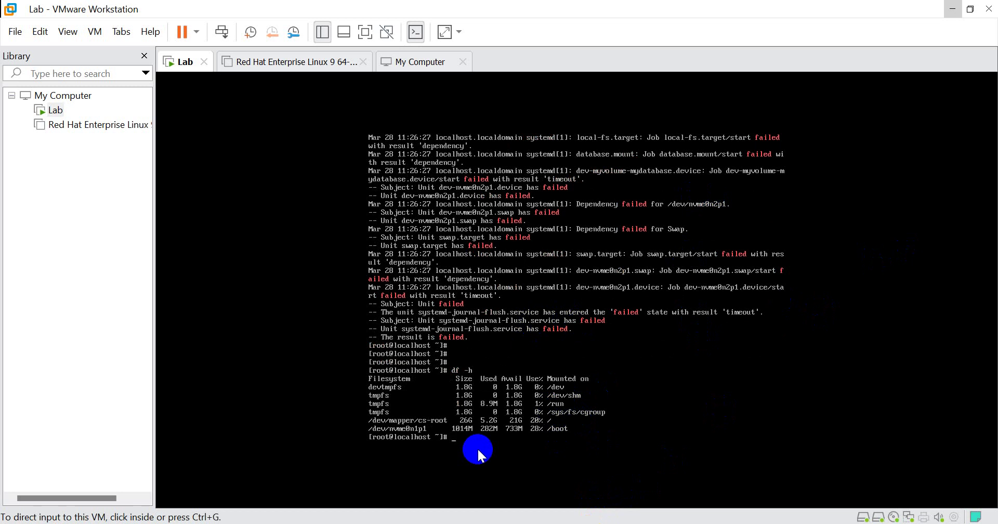
# - Open /etc/fstab in vi
pyautogui.click(478, 448)
pyautogui.write('g')
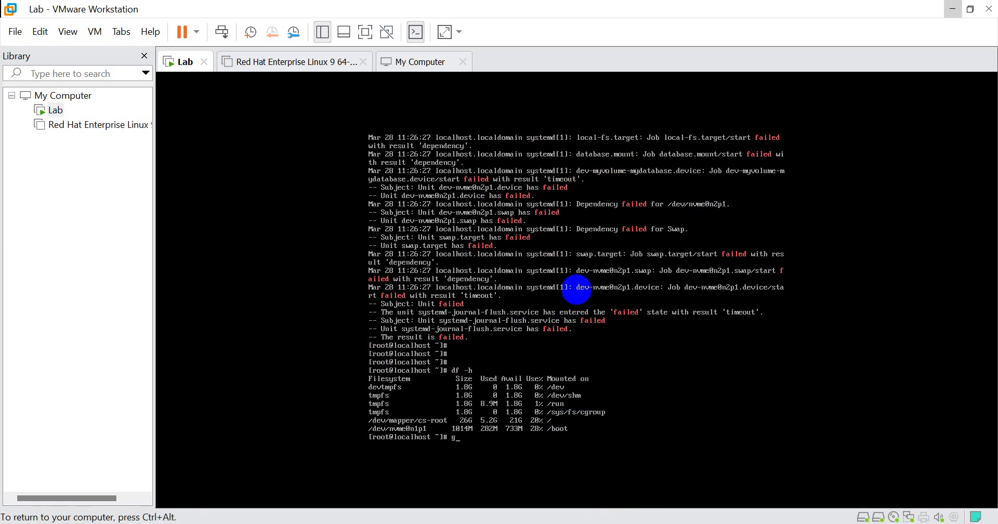
pyautogui.press('BackSpace')
pyautogui.write('etc/f')
pyautogui.write('stab')
pyautogui.press('Return')
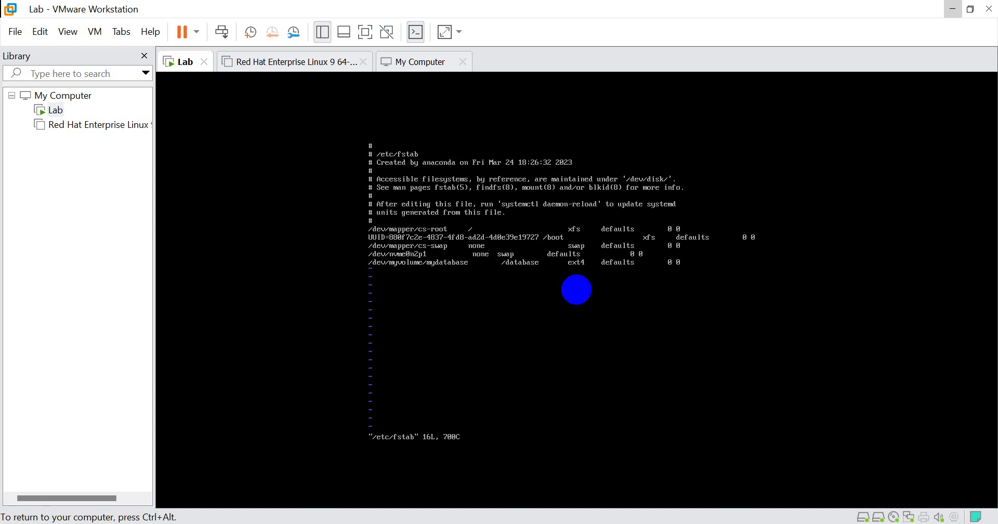
pyautogui.write('i')
pyautogui.write('#')
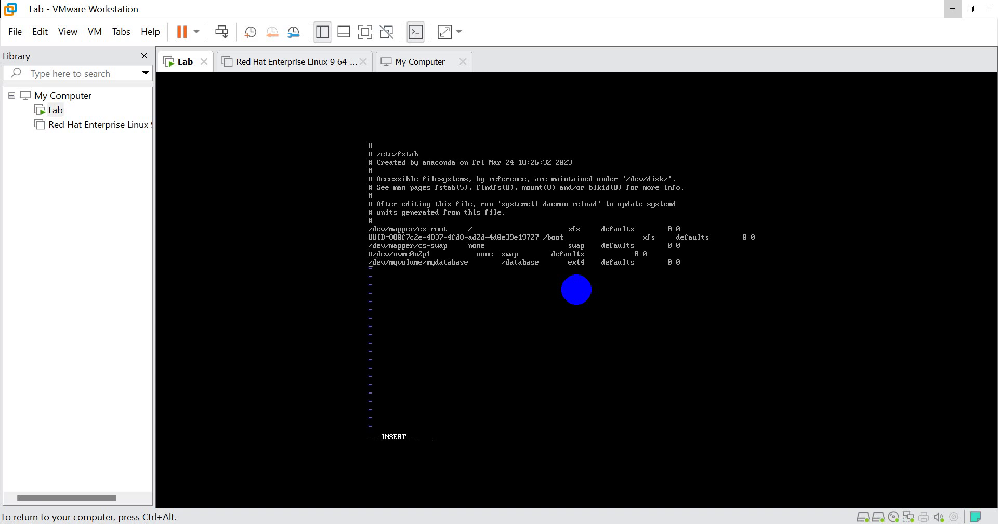
pyautogui.write('#3')
# - Prefix the /dev/nvme0n2p1 swap and /dev/myvolume/mydatabase lines with '#'
pyautogui.press('BackSpace')
pyautogui.press('BackSpace')
pyautogui.press('BackSpace')
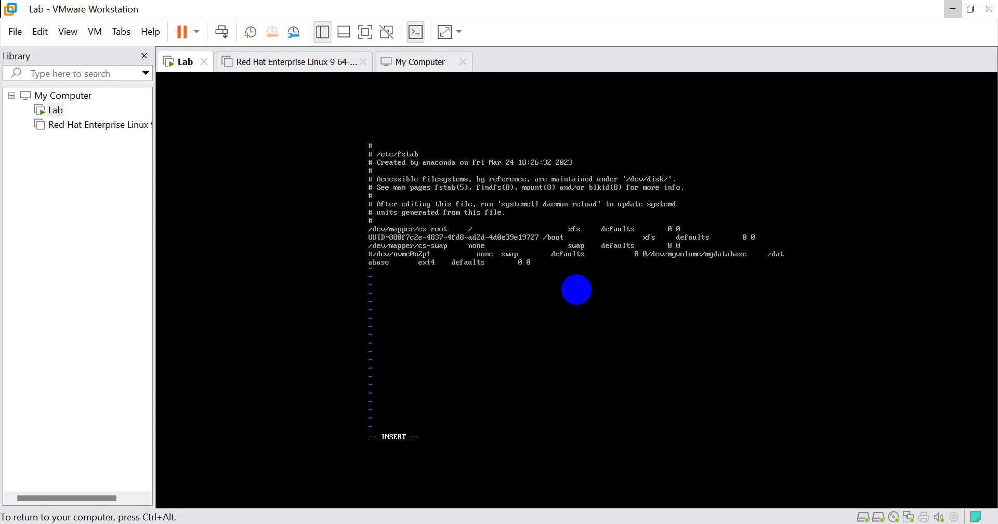
pyautogui.press('Return')
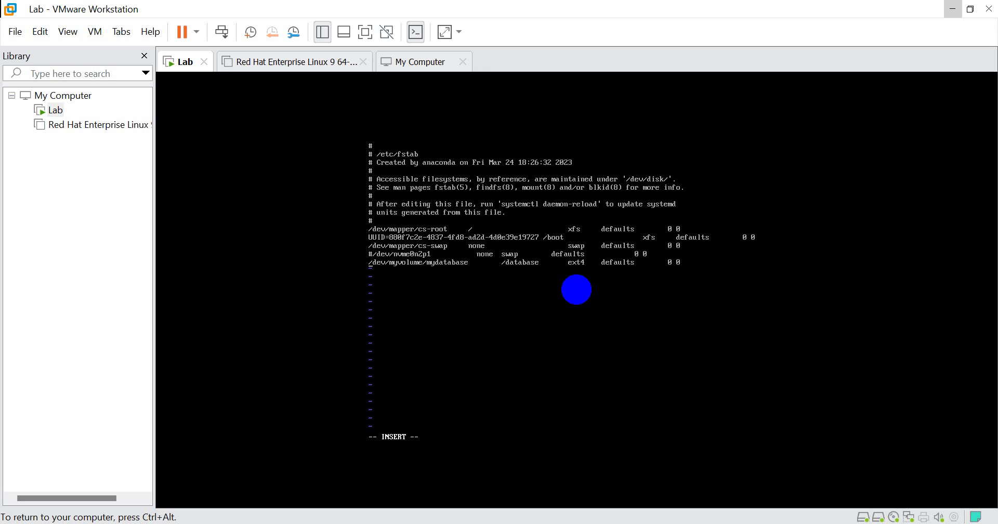
pyautogui.write('#')
pyautogui.press('Escape')
pyautogui.press('Tab')
pyautogui.write(':x')
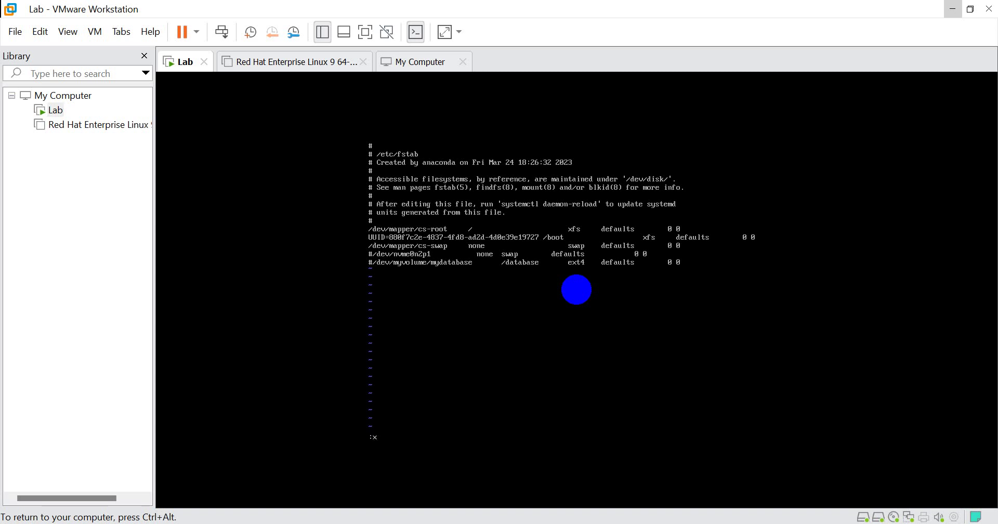
# - Save /etc/fstab with ':x' and return to the VM shell prompt
pyautogui.press('Return')
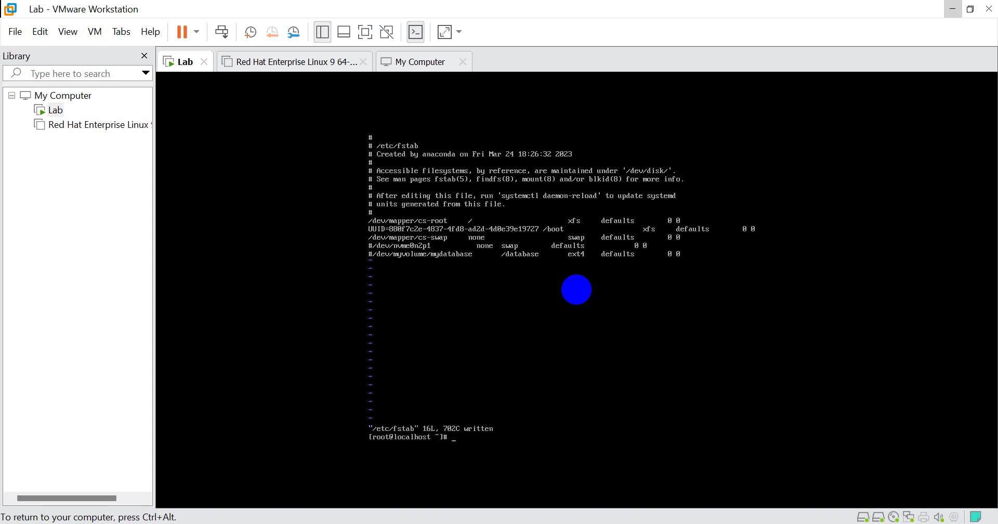
pyautogui.press('Return')
pyautogui.press('Return')
pyautogui.press('Return')
pyautogui.press('Return')
pyautogui.press('Return')
pyautogui.press('Return')
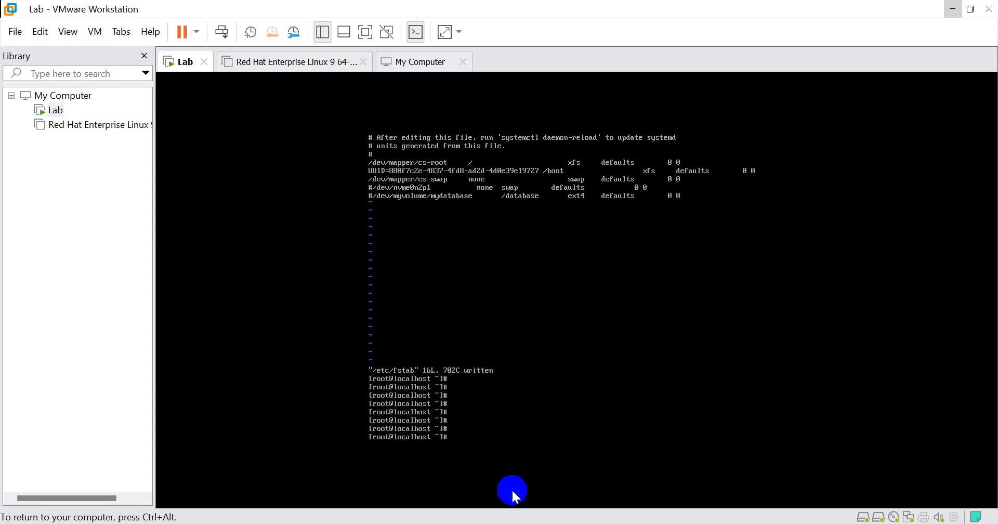
pyautogui.hotkey('ctrl', 'alt')
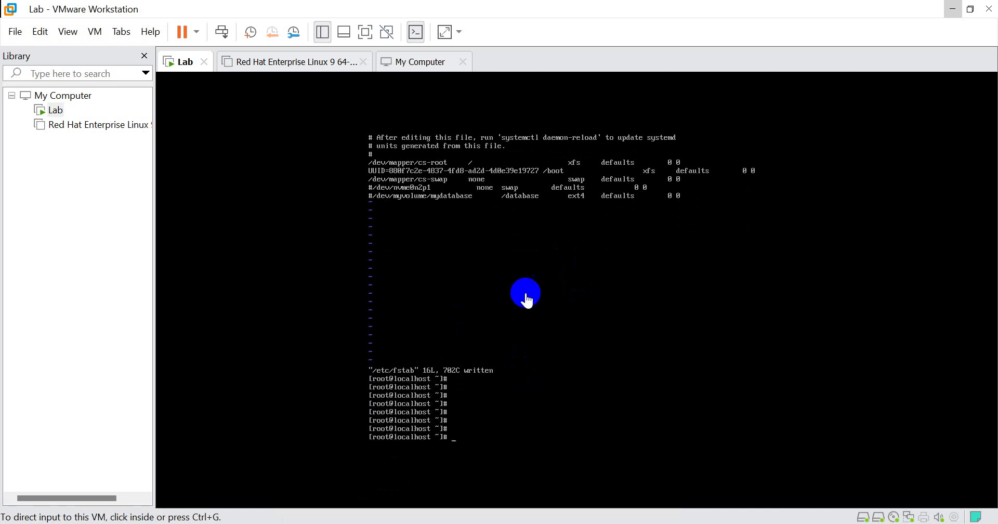
pyautogui.click(526, 292)
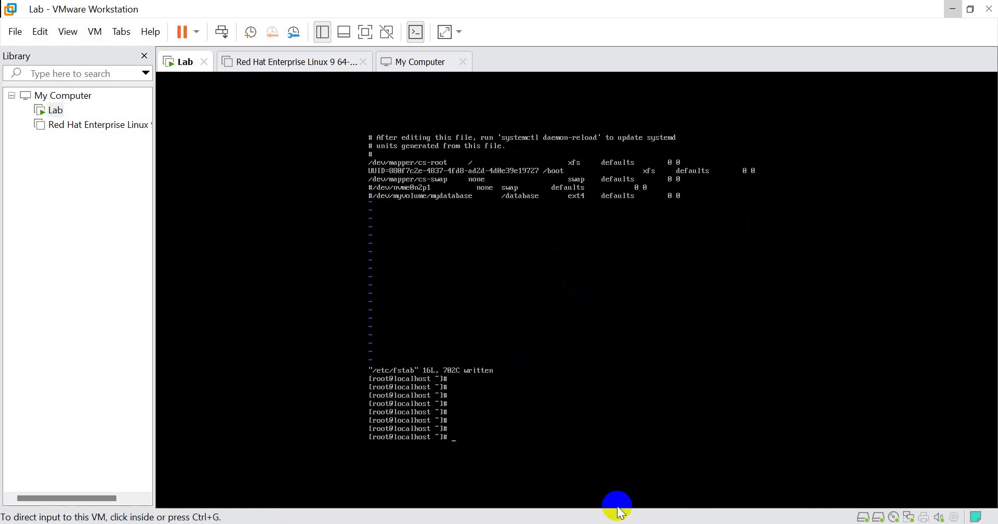
pyautogui.click(555, 497)
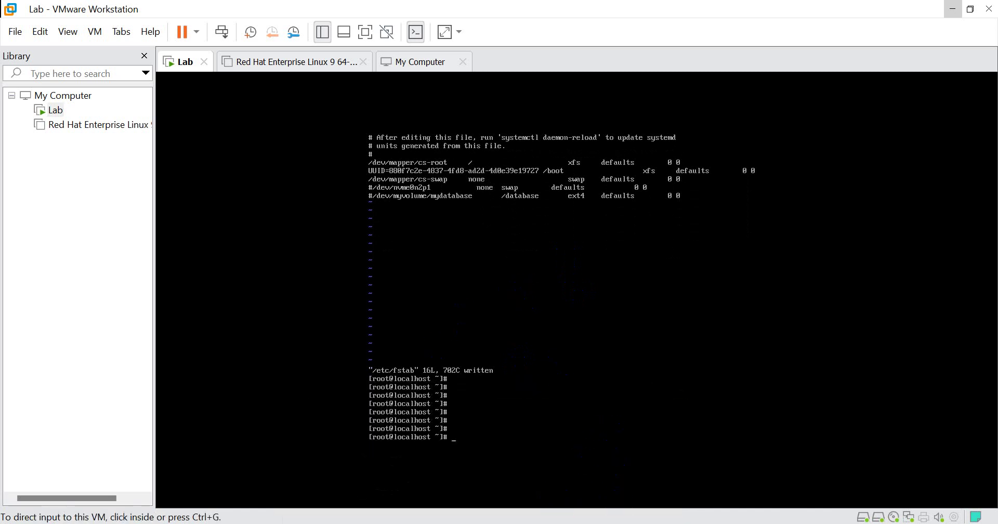
pyautogui.click(486, 435)
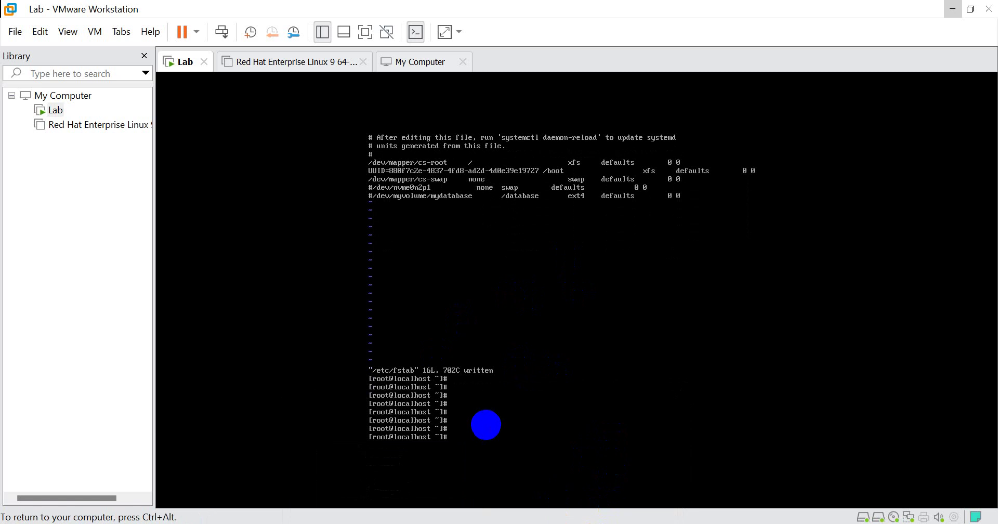
pyautogui.write('mou')
# - Run 'mount -a' without errors, then 'df -h' showing only root and /boot
pyautogui.press('BackSpace')
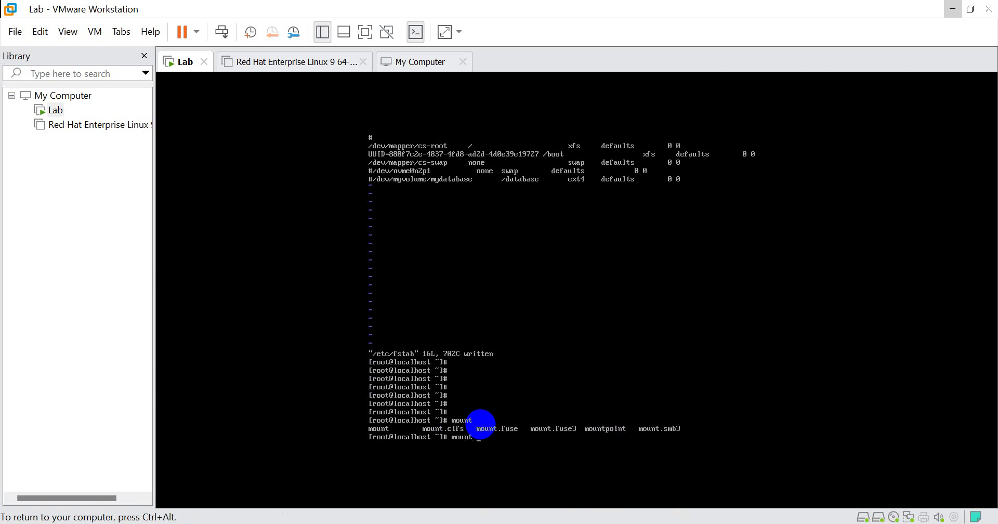
pyautogui.write('-a')
pyautogui.press('Return')
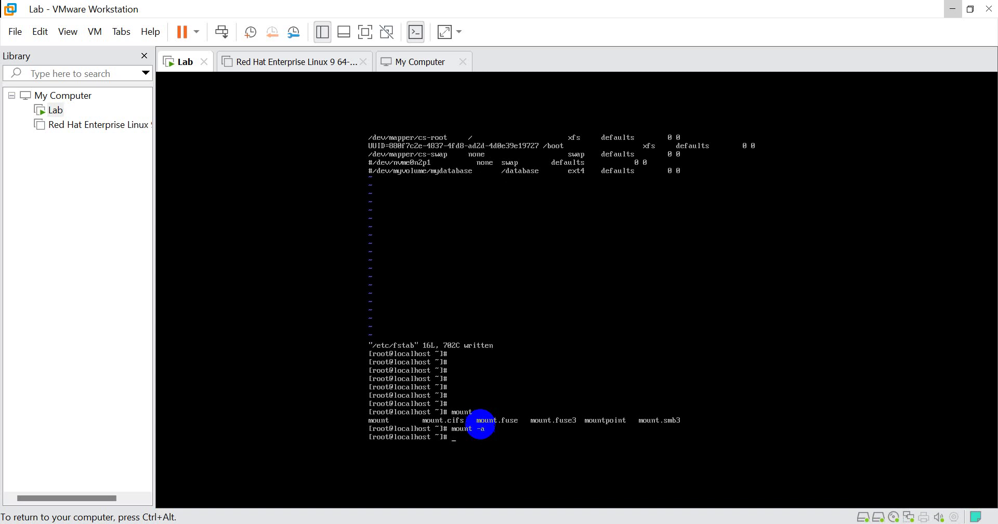
pyautogui.press('Return')
pyautogui.press('Return')
pyautogui.press('Return')
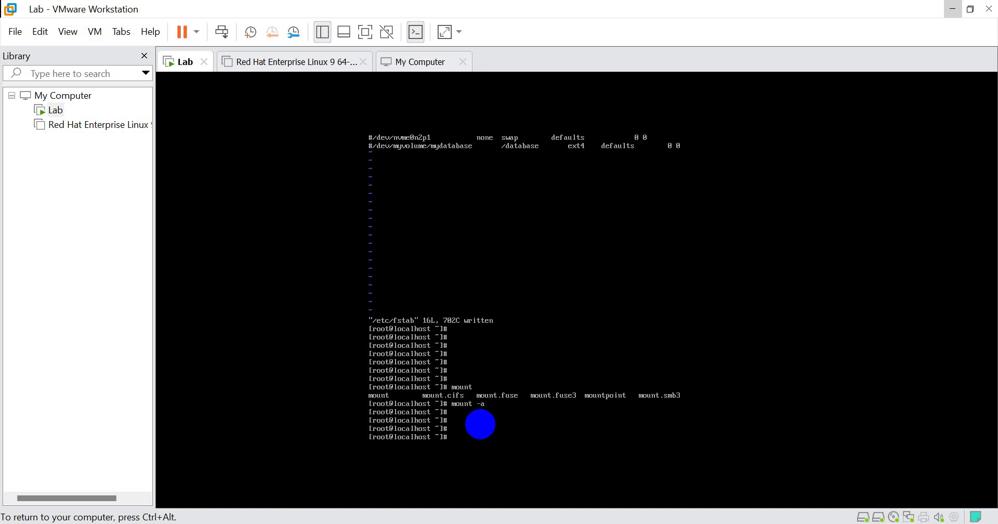
pyautogui.write('df -h')
pyautogui.press('Return')
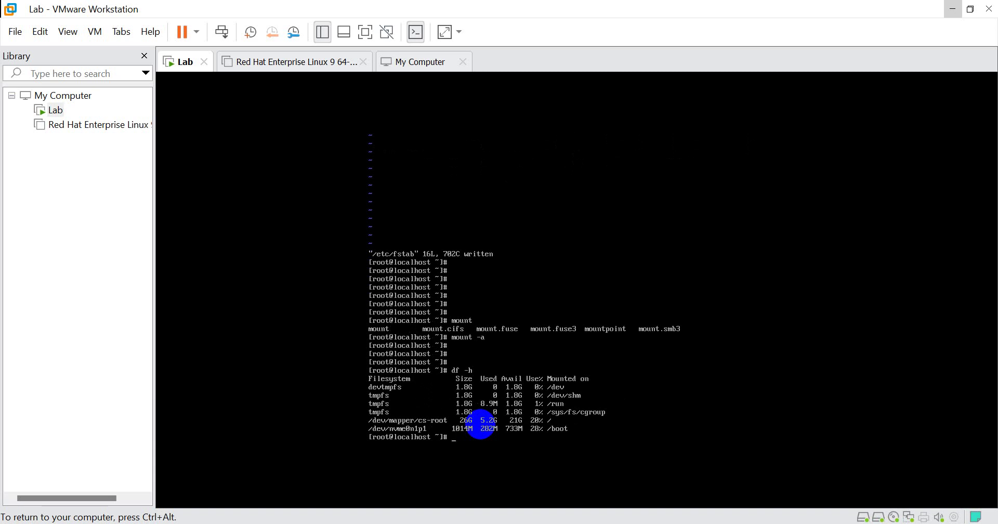
pyautogui.press('Return')
pyautogui.press('Return')
pyautogui.press('Return')
pyautogui.write('rebot')
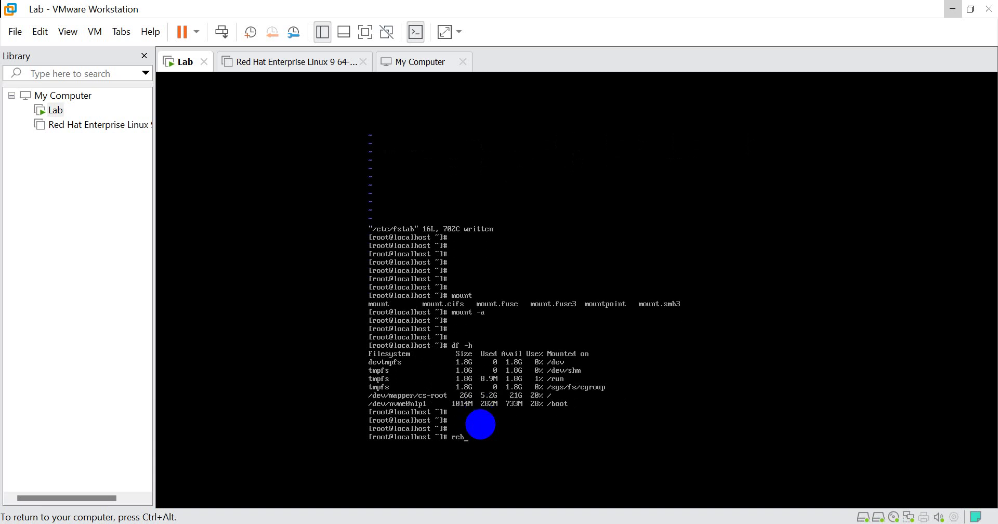
# - Erase the misspelled reboot command and restart the VM with 'init 6'
pyautogui.press('BackSpace')
pyautogui.press('BackSpace')
pyautogui.press('BackSpace')
pyautogui.press('BackSpace')
pyautogui.press('BackSpace')
pyautogui.write('init')
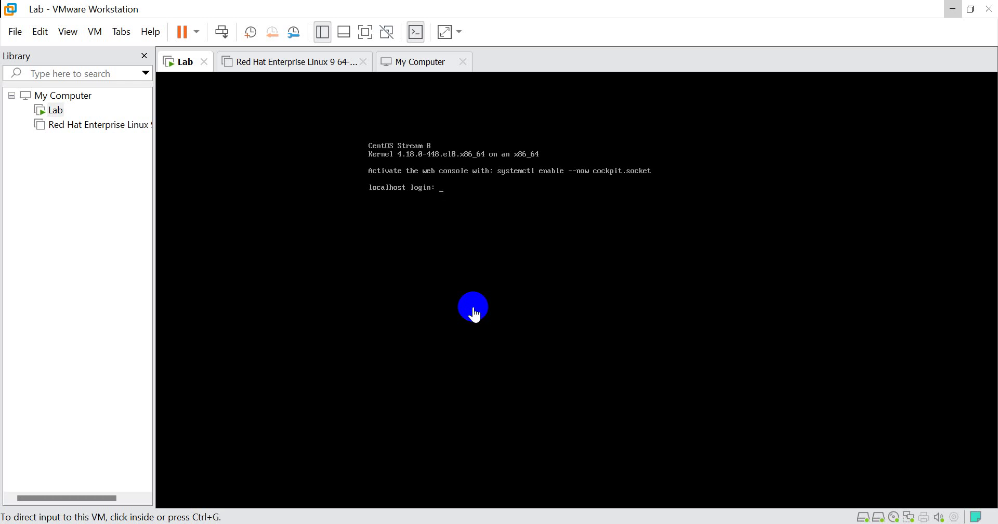
# - Log in as 'root' with the password, then run 'clear'
pyautogui.click(473, 309)
pyautogui.click(471, 278)
pyautogui.click(434, 260)
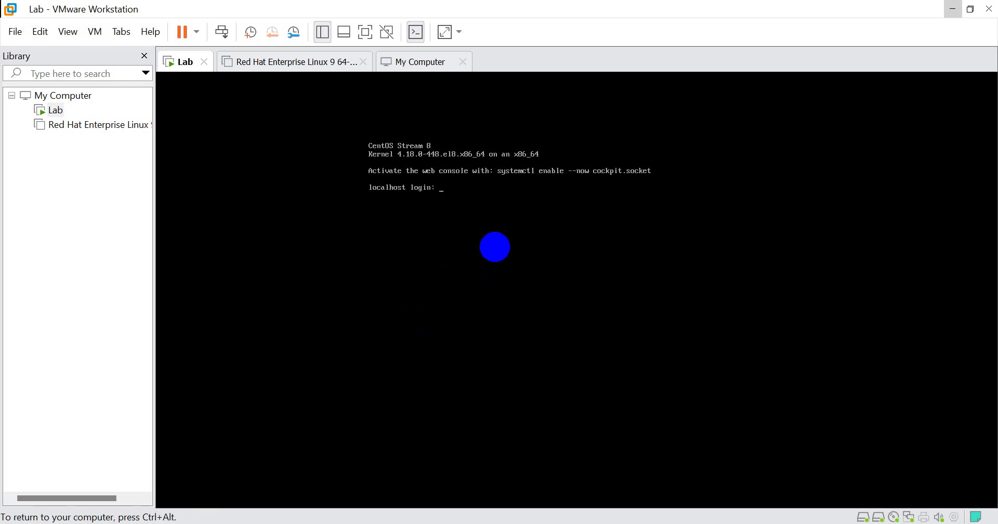
pyautogui.write('roo')
pyautogui.write('t')
pyautogui.press('Return')
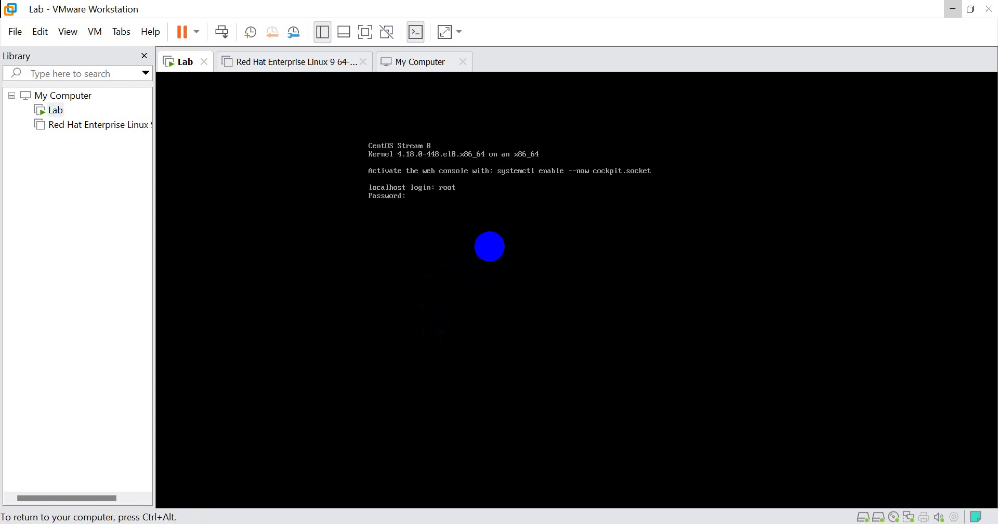
pyautogui.press('Return')
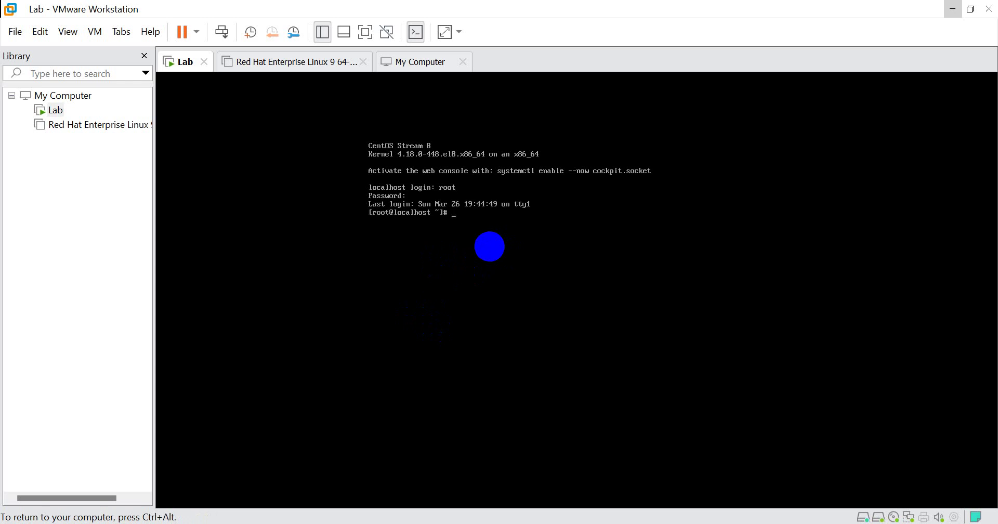
pyautogui.write('clear')
pyautogui.press('Return')
pyautogui.press('Return')
pyautogui.press('Return')
pyautogui.press('Return')
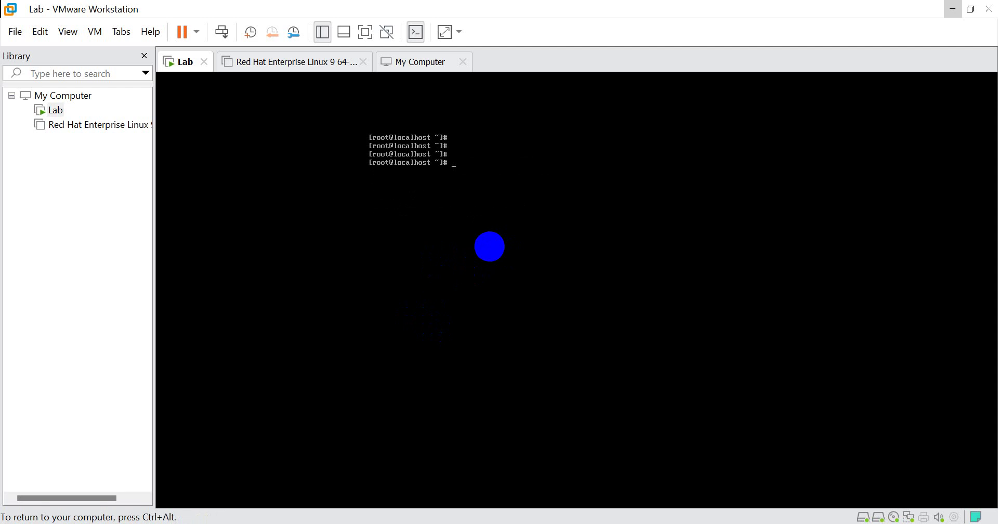
pyautogui.write('v')
pyautogui.write(' /et')
pyautogui.write('/etc/')
pyautogui.write('stab')
# - Reopen /etc/fstab in vi to check both entries stay commented, then suspend vi with Ctrl+Z
pyautogui.press('Return')
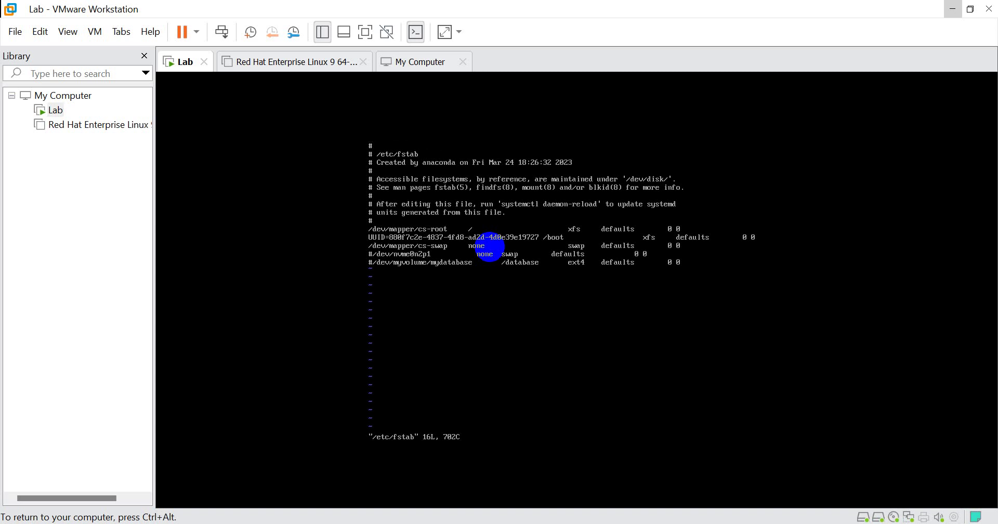
pyautogui.hotkey('ctrl', 'c')
pyautogui.hotkey('ctrl', 'z')
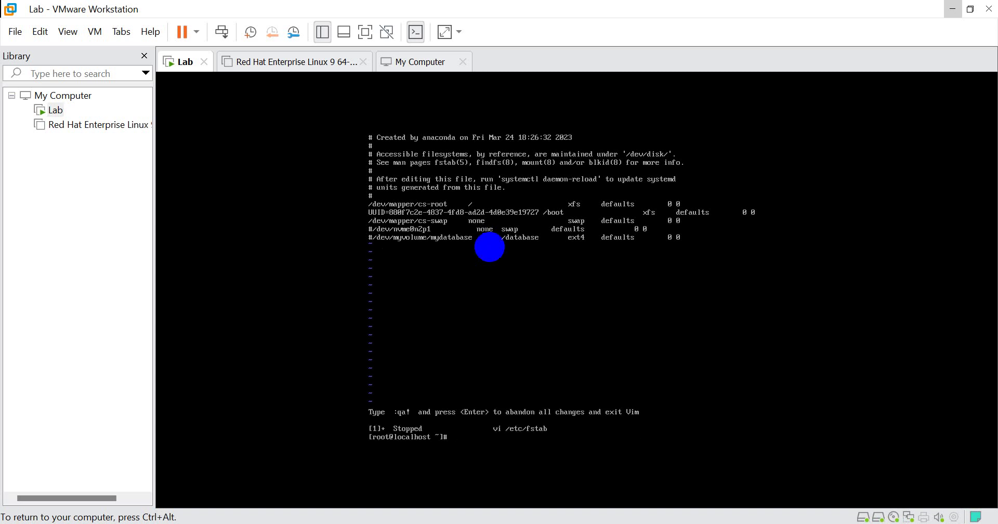
pyautogui.press('Return')
pyautogui.press('Return')
pyautogui.press('Return')
pyautogui.press('Return')
pyautogui.press('Return')
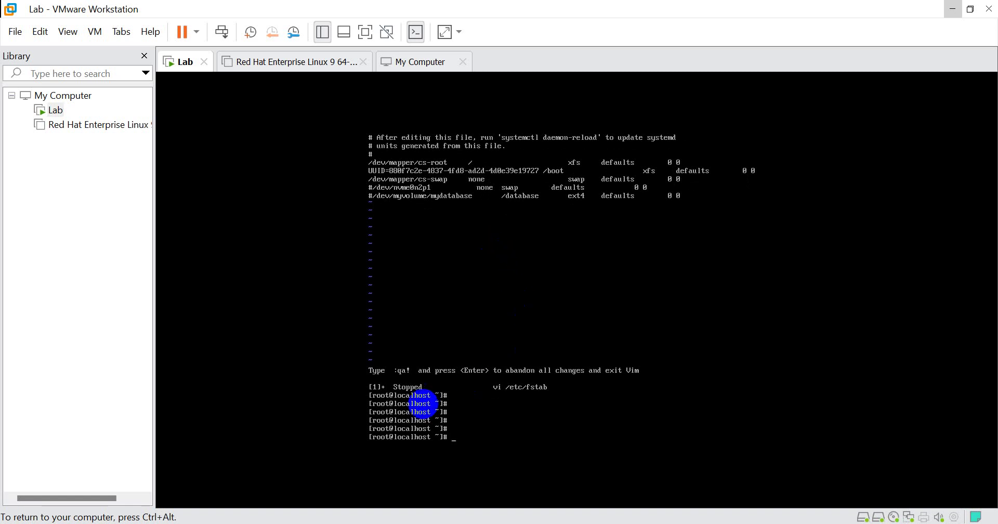
pyautogui.hotkey('ctrl', 'alt')
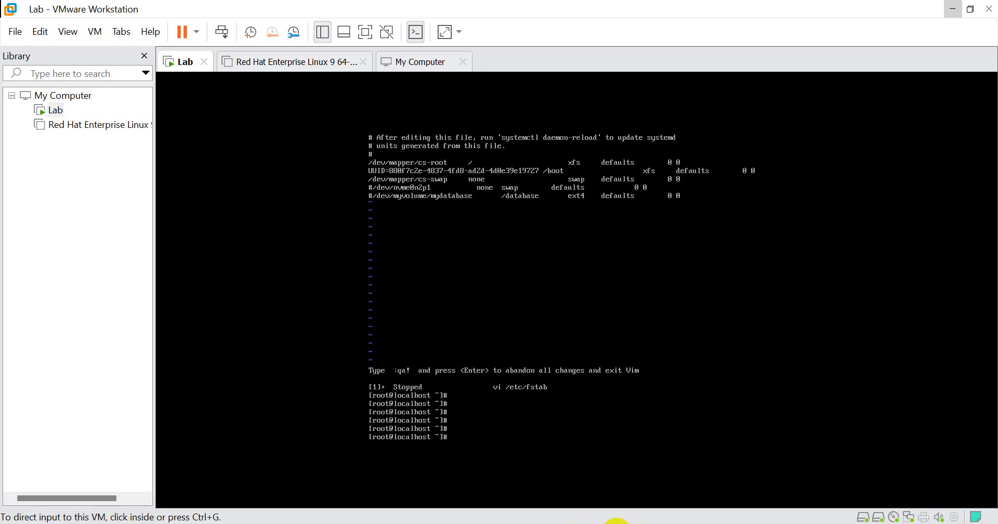